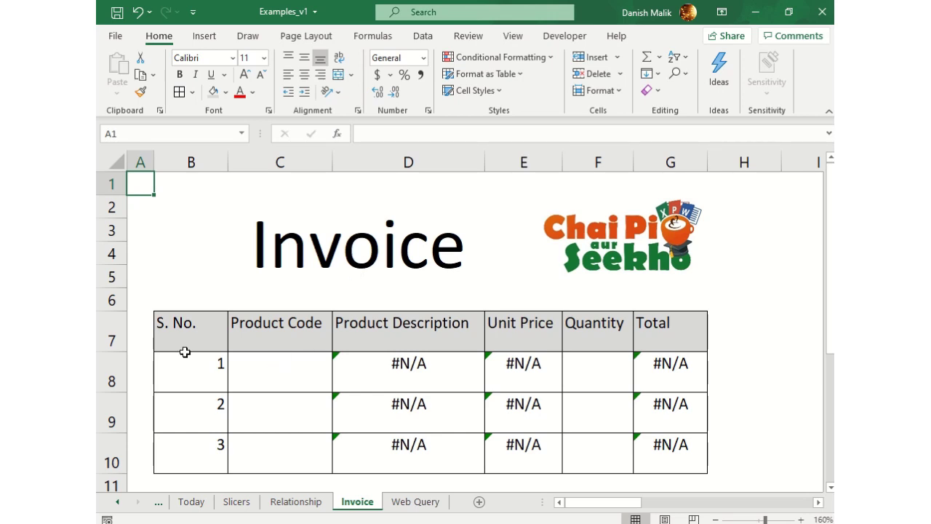
Step: Select the S. No., Product Code, Description, Unit Price, Quantity and Total columns to review the invoice table
drag(175, 332, 193, 441)
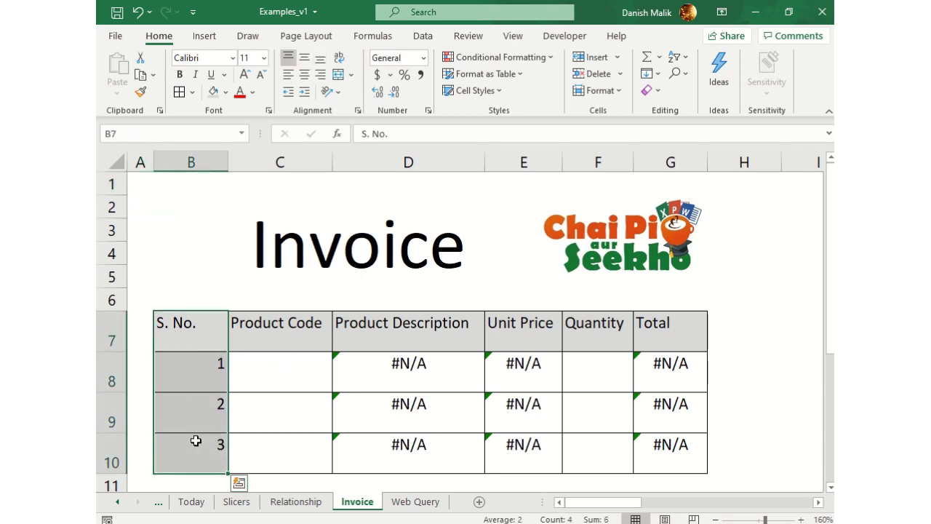
click(200, 385)
drag(200, 385, 194, 447)
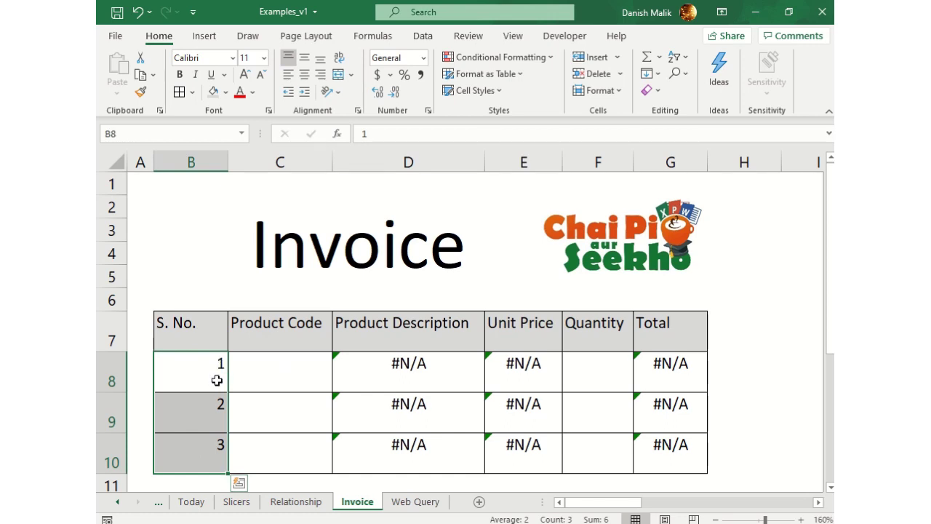
click(276, 333)
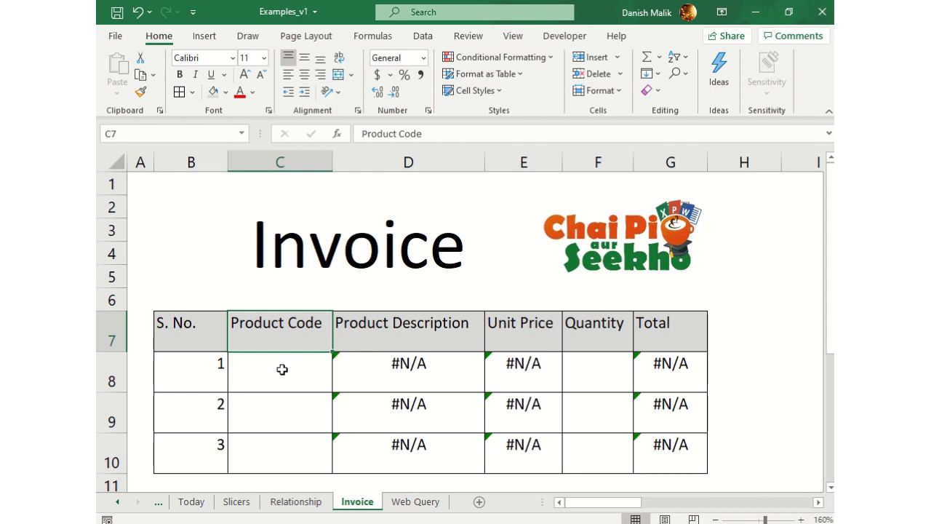
click(389, 338)
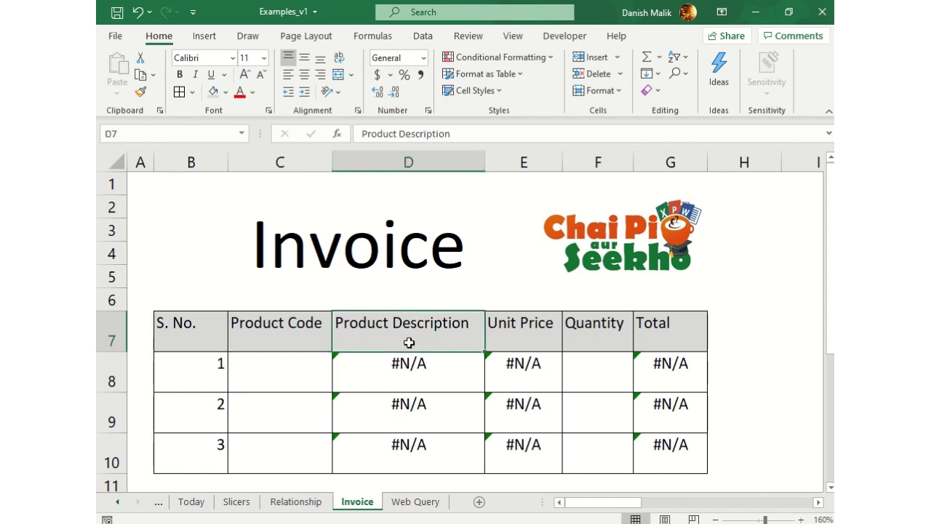
click(514, 336)
click(604, 362)
mouse_move(599, 337)
mouse_down()
mouse_move(590, 431)
mouse_move(595, 424)
mouse_up()
click(657, 336)
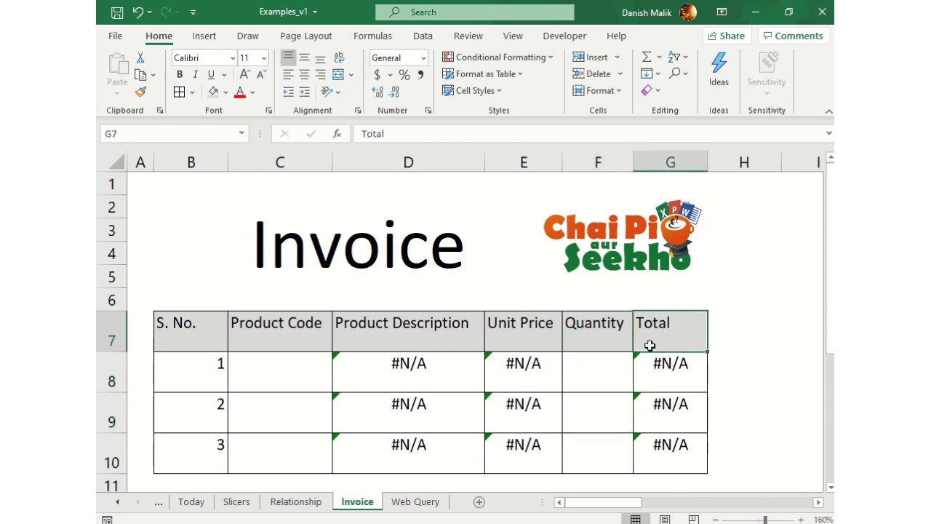
Step: Inspect the VLOOKUP formula behind the first product description
click(445, 370)
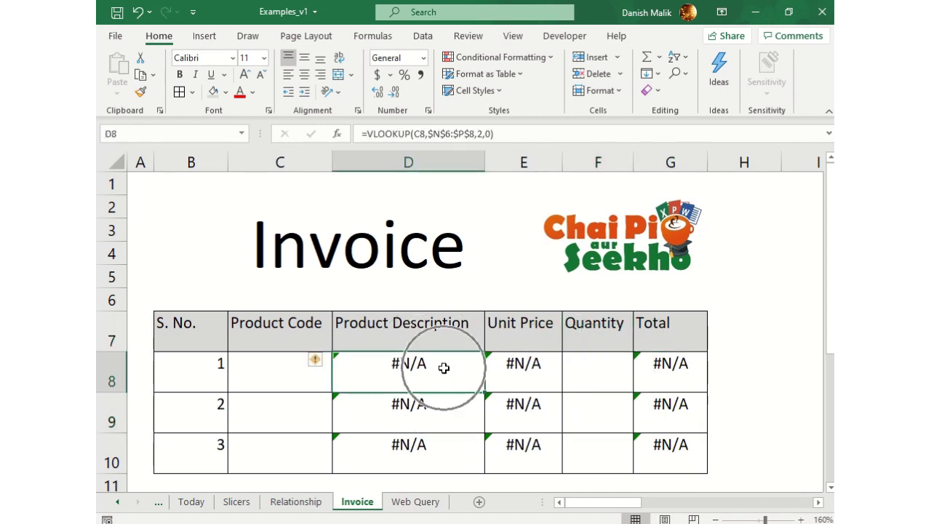
click(449, 339)
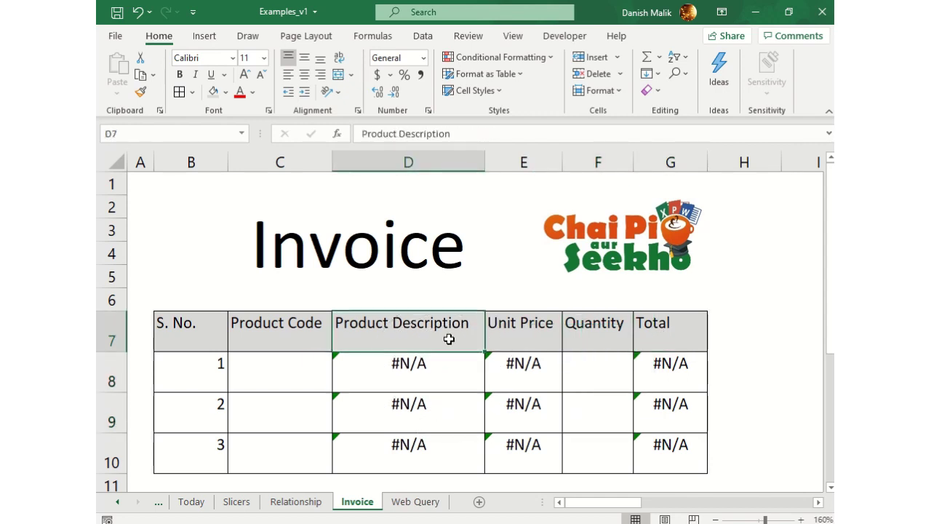
click(303, 375)
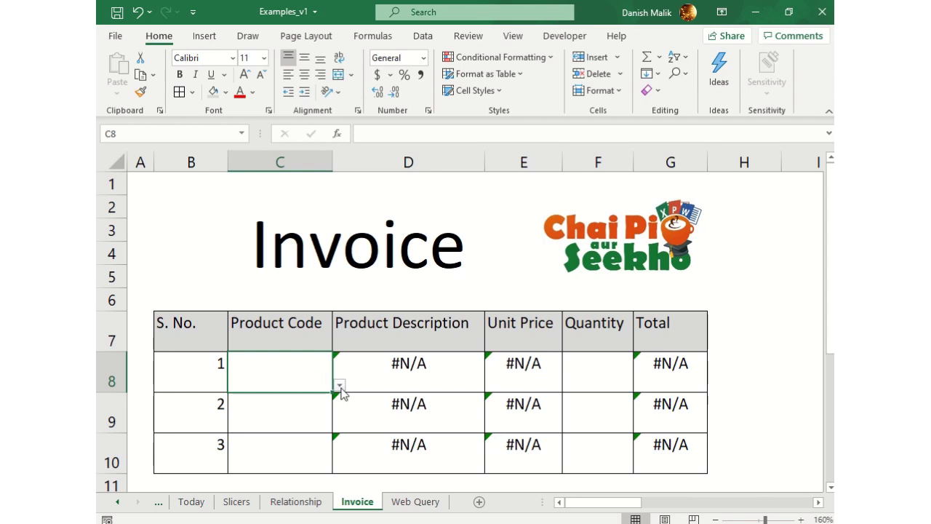
Step: Pick Chai 1 from C8's dropdown and review the D8, E8 and G8 formulas
click(339, 386)
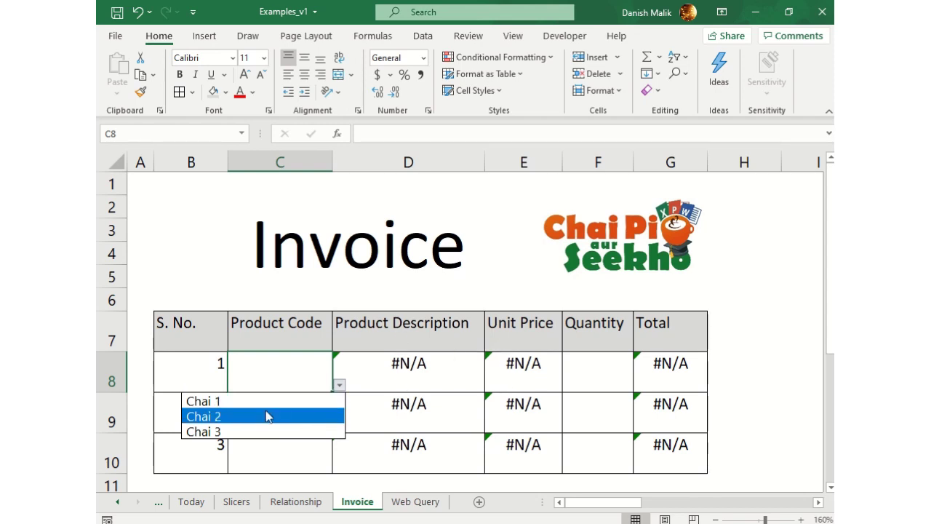
click(283, 402)
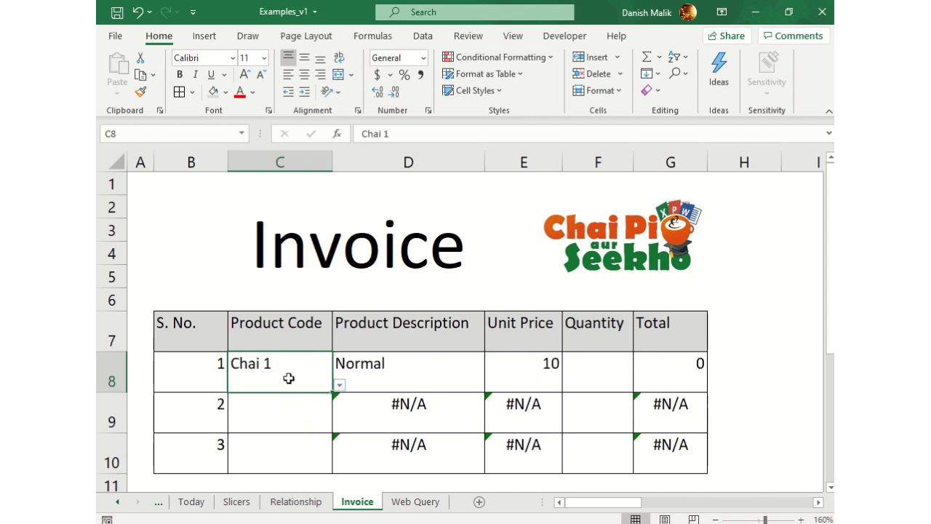
click(378, 377)
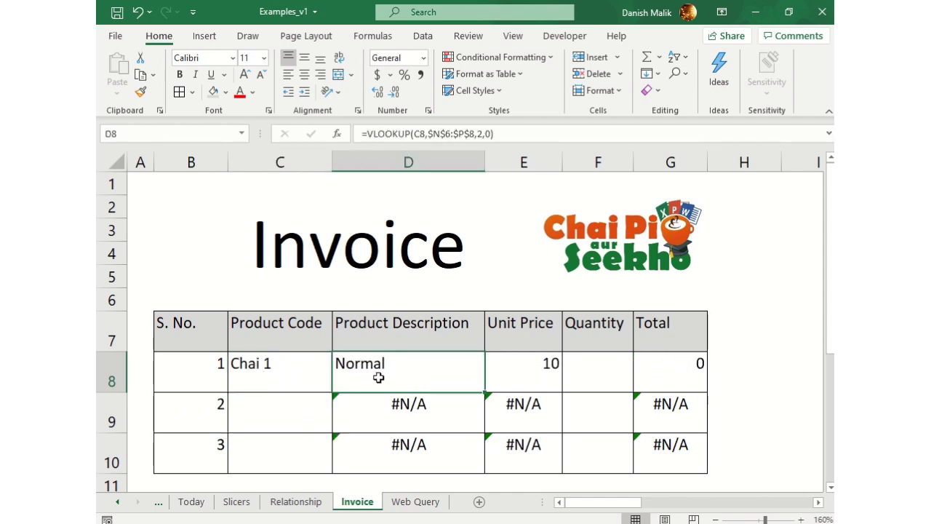
click(507, 378)
click(604, 375)
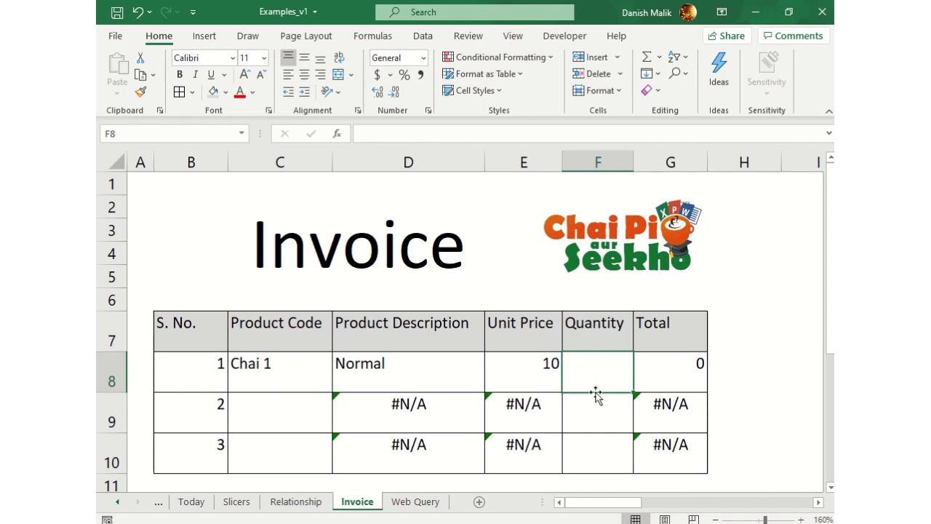
click(688, 364)
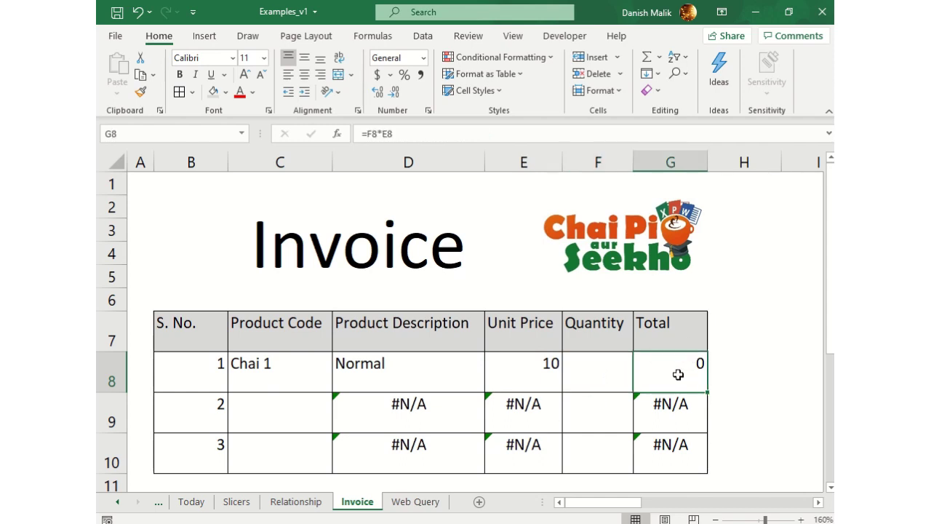
Step: Check the line total formula, then enter quantity 2 for the Chai 1 line
double_click(680, 374)
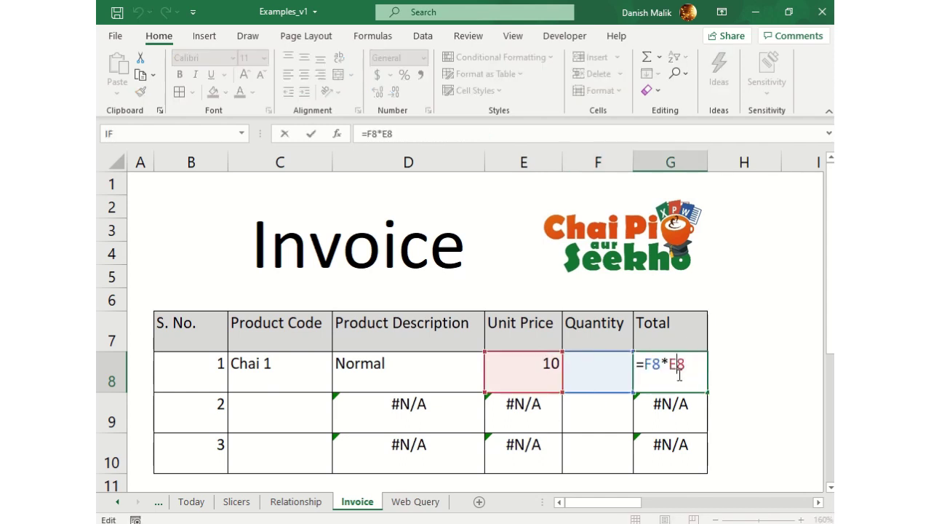
key(Escape)
click(619, 367)
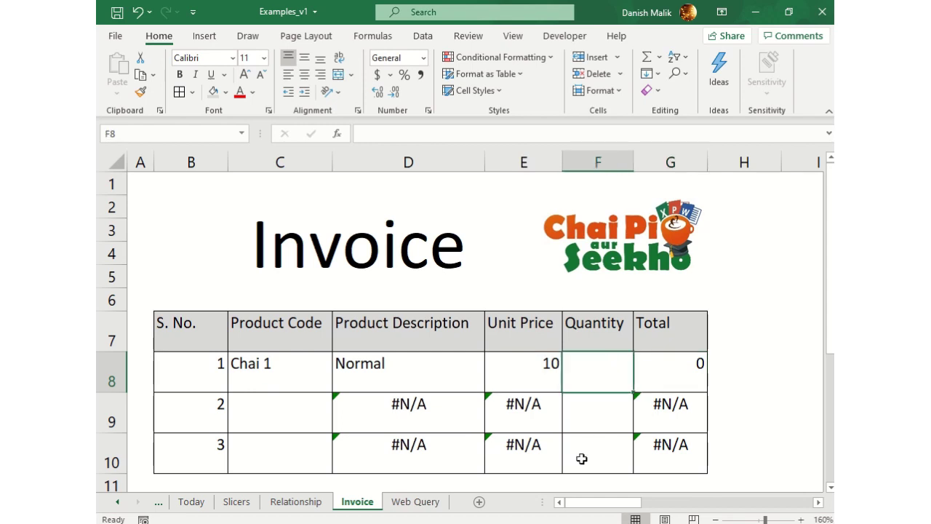
text(2)
key(Return)
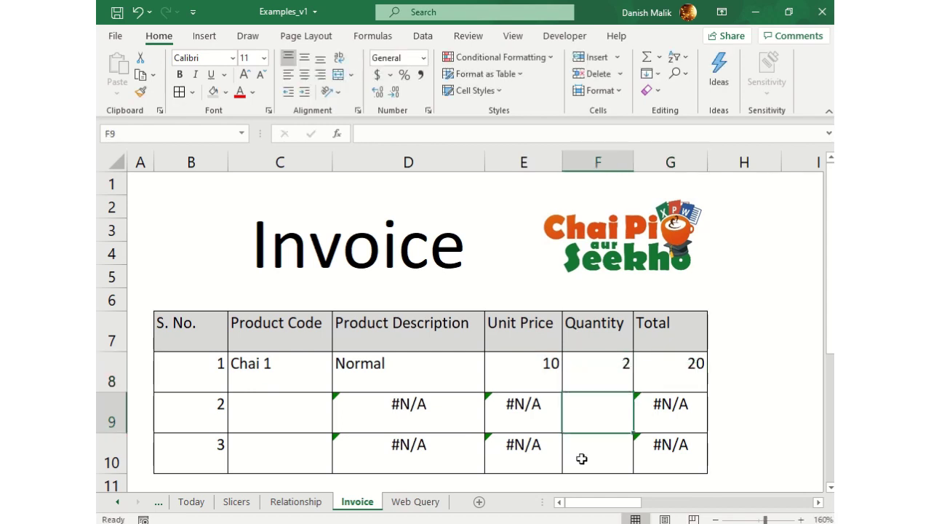
Step: Set line 2 to product Chai 2 with quantity 1
click(285, 420)
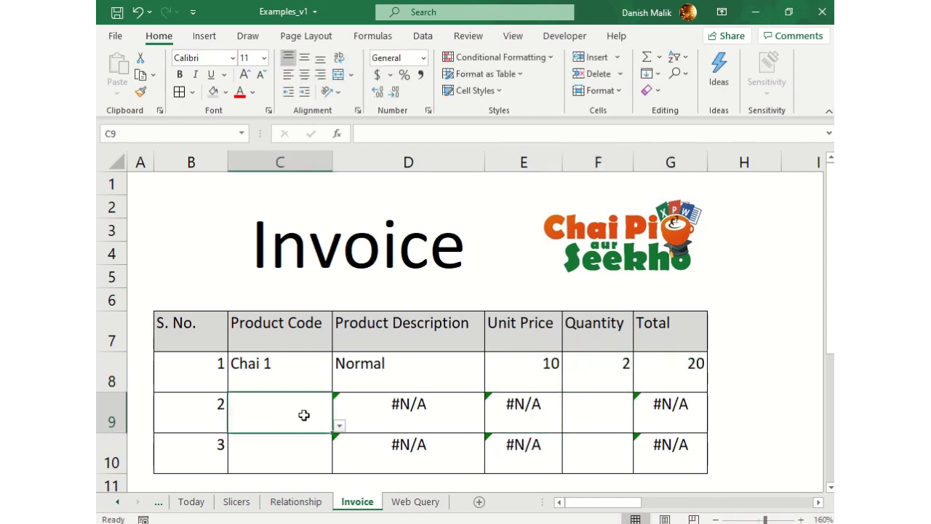
click(340, 426)
click(283, 457)
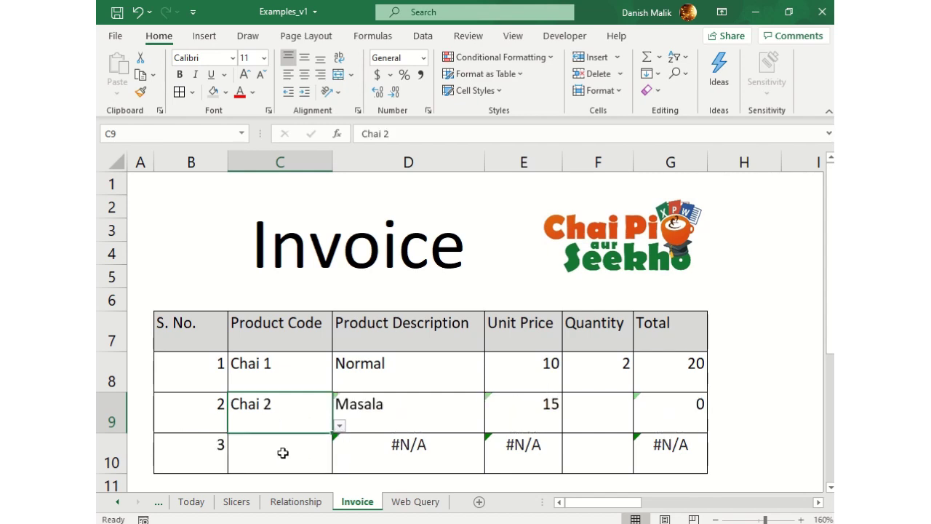
click(551, 407)
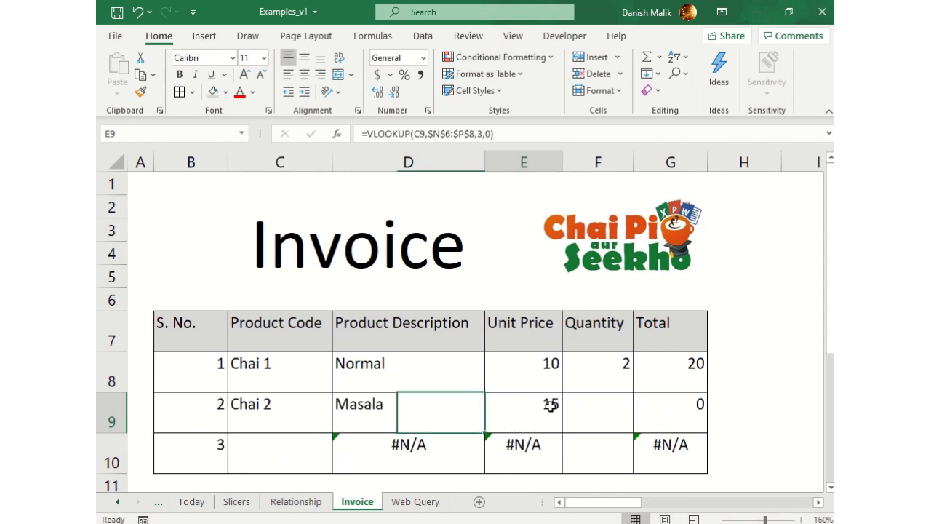
click(591, 410)
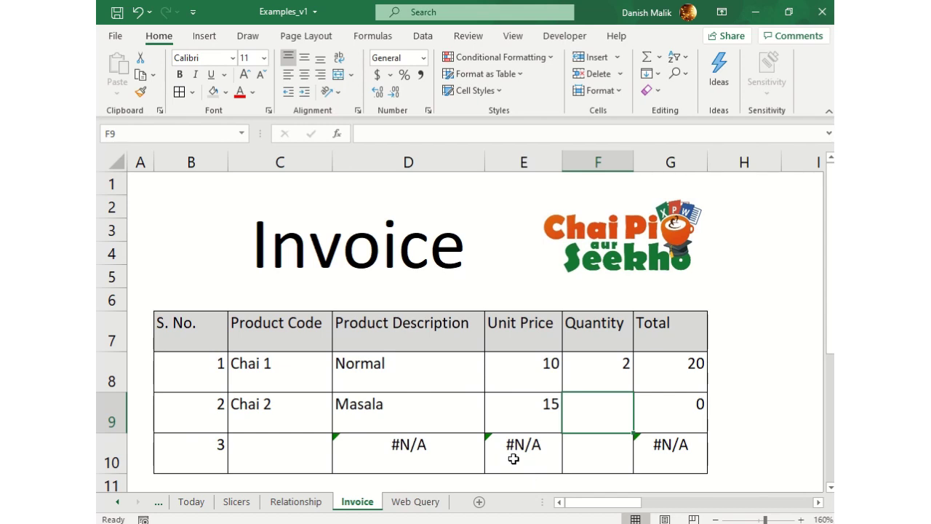
text(1)
key(Return)
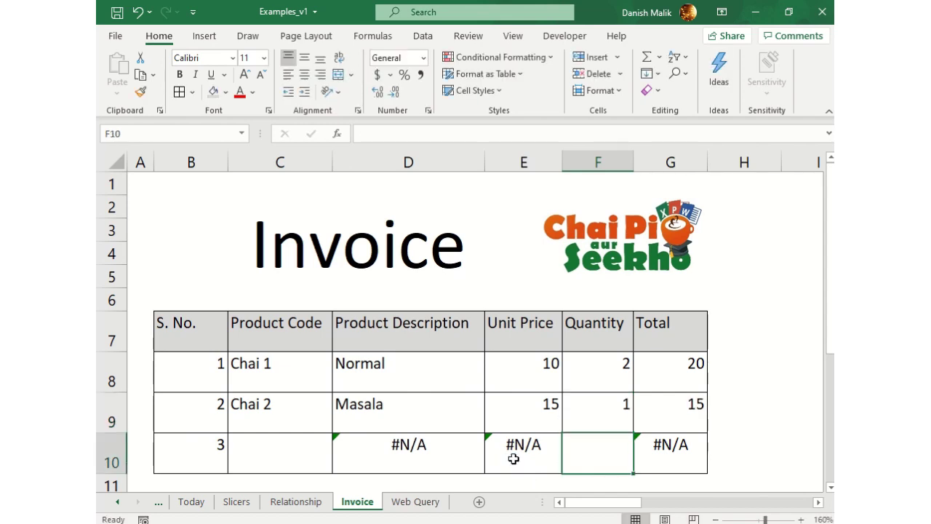
Step: Set line 3 to product Chai 3 with quantity 3
click(326, 454)
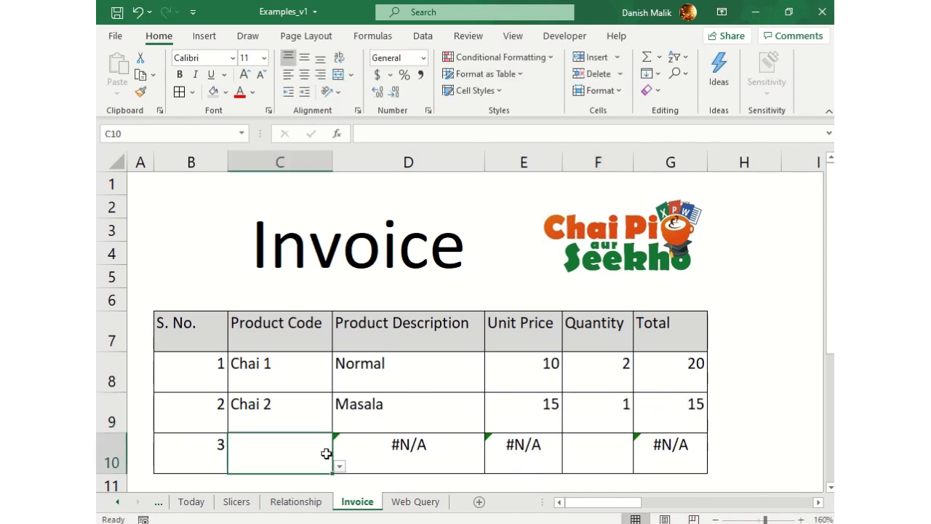
click(339, 466)
click(278, 512)
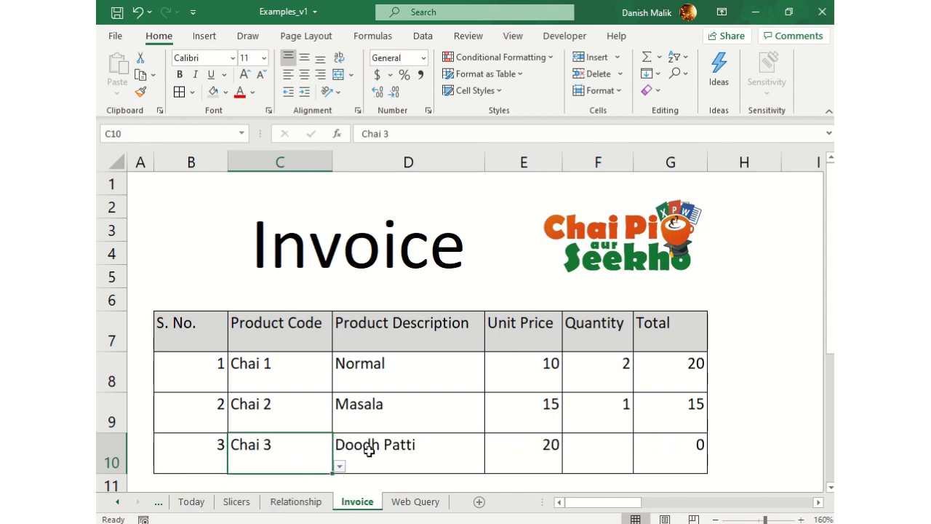
click(542, 450)
click(578, 453)
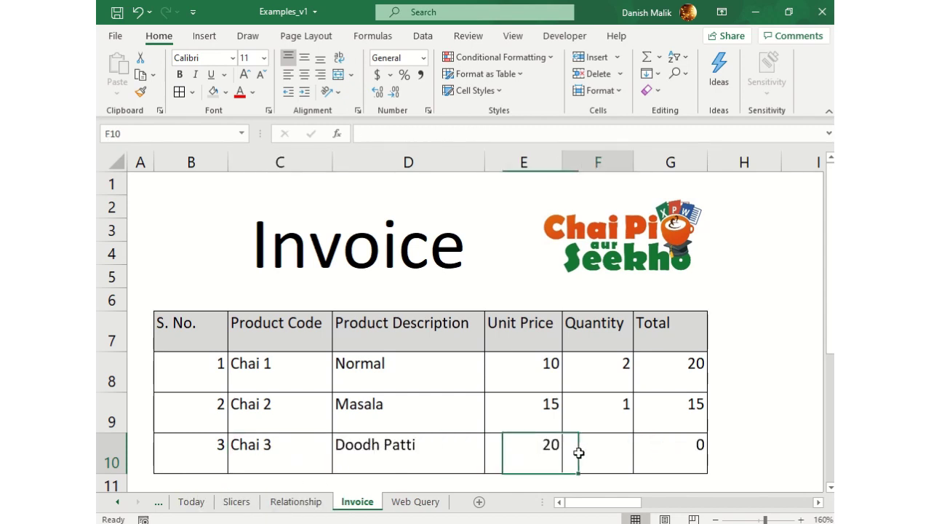
text(3)
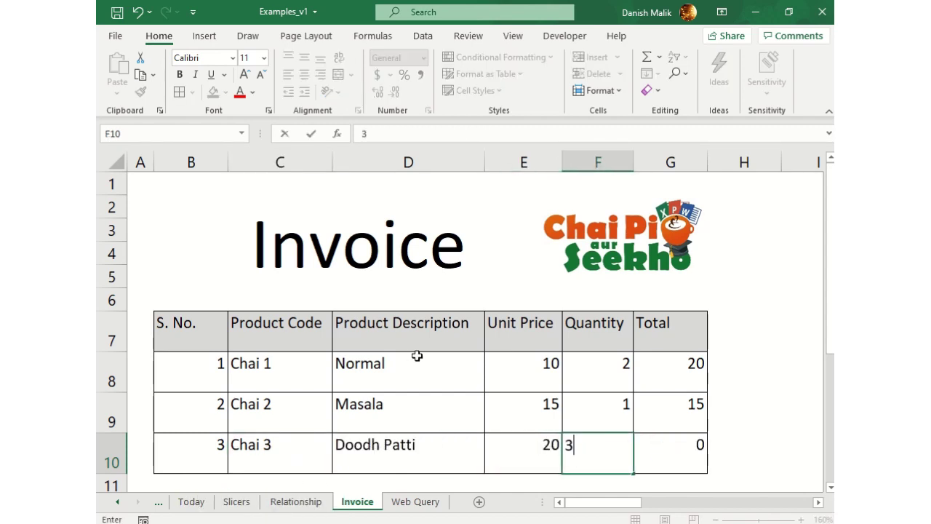
key(Return)
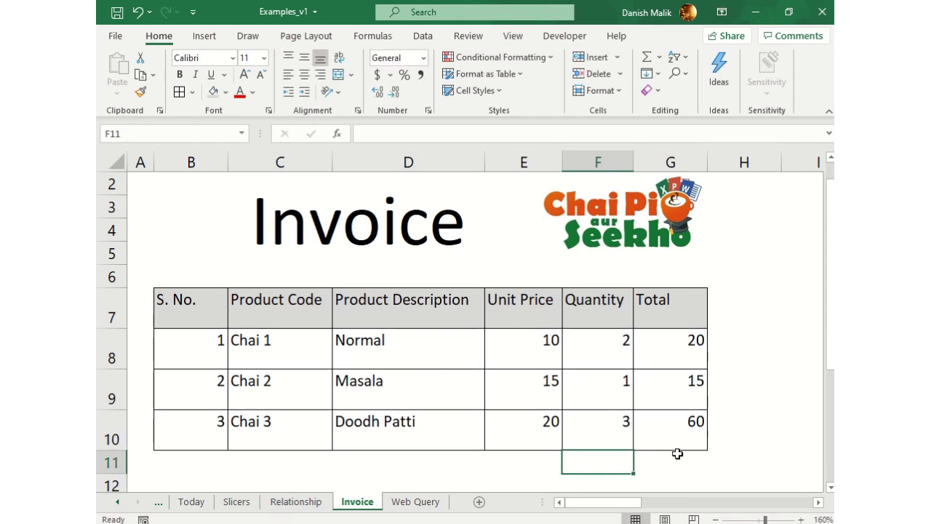
click(678, 457)
scroll(644, 446, down, 1)
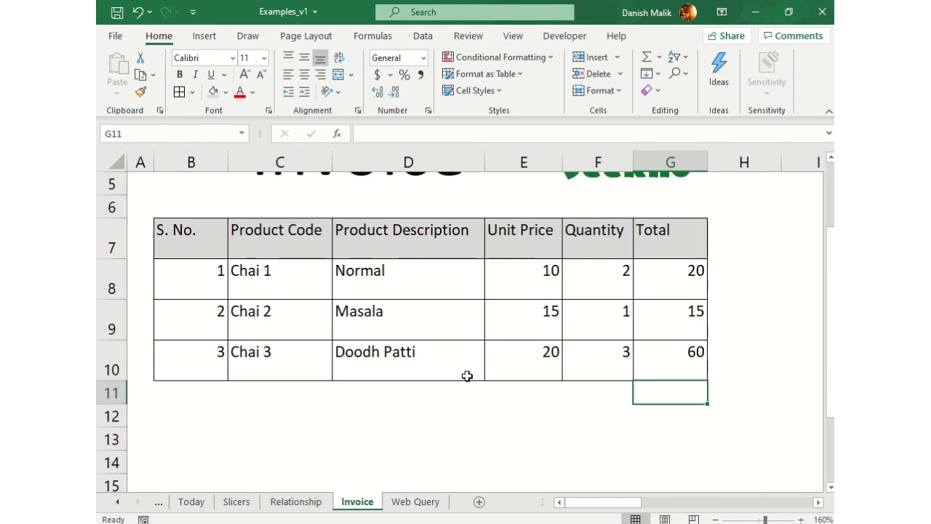
Step: AutoSum the line totals into G11 as =SUM(G8:G10), giving 95
key(alt+equal)
key(Return)
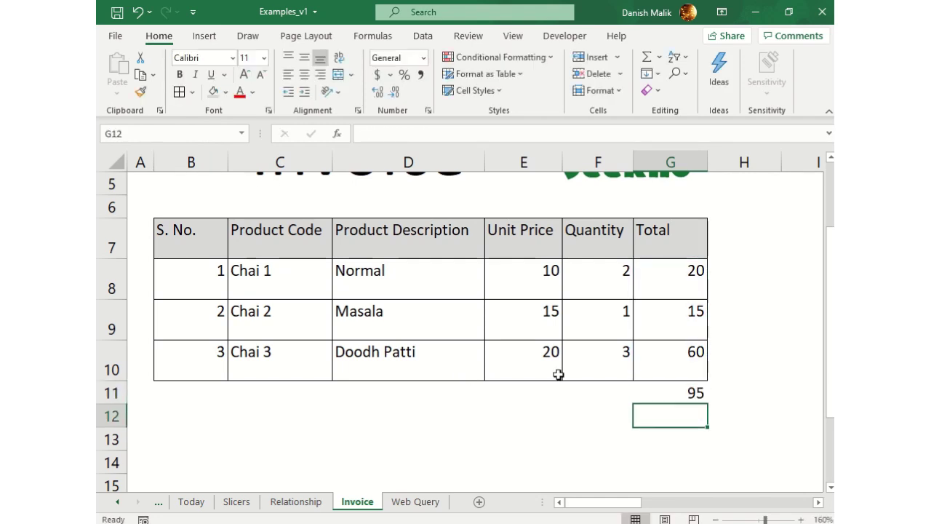
click(710, 393)
click(655, 393)
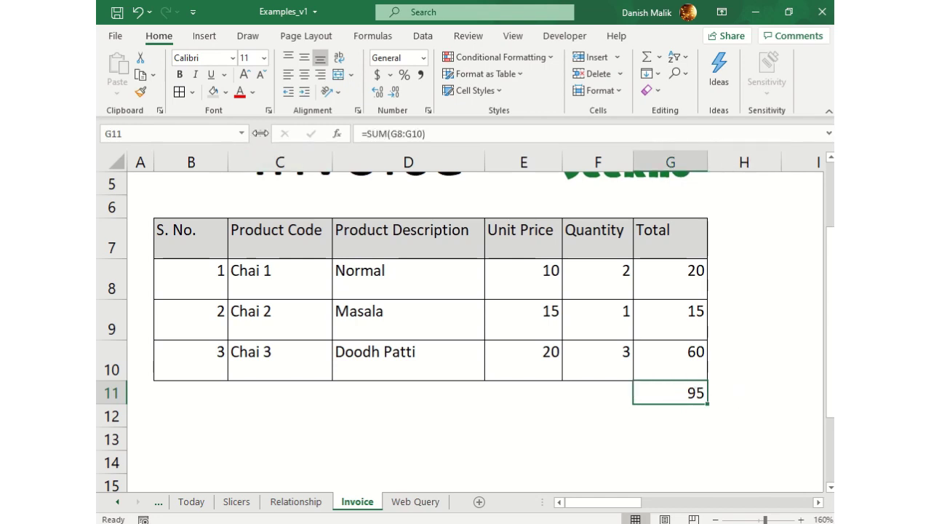
Step: Give the G11 grand total a thick outside border and bold, then recheck the E10 and G8 formulas
click(192, 93)
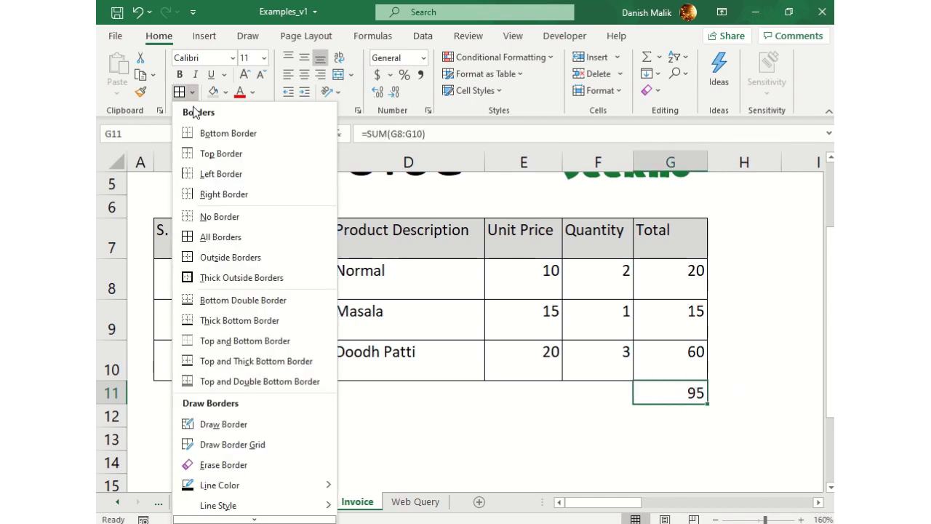
click(218, 278)
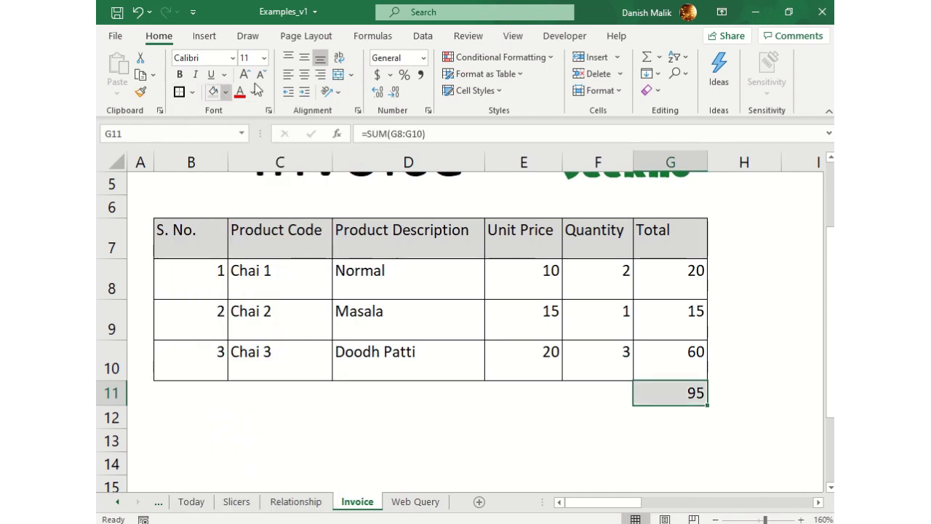
click(180, 75)
click(558, 350)
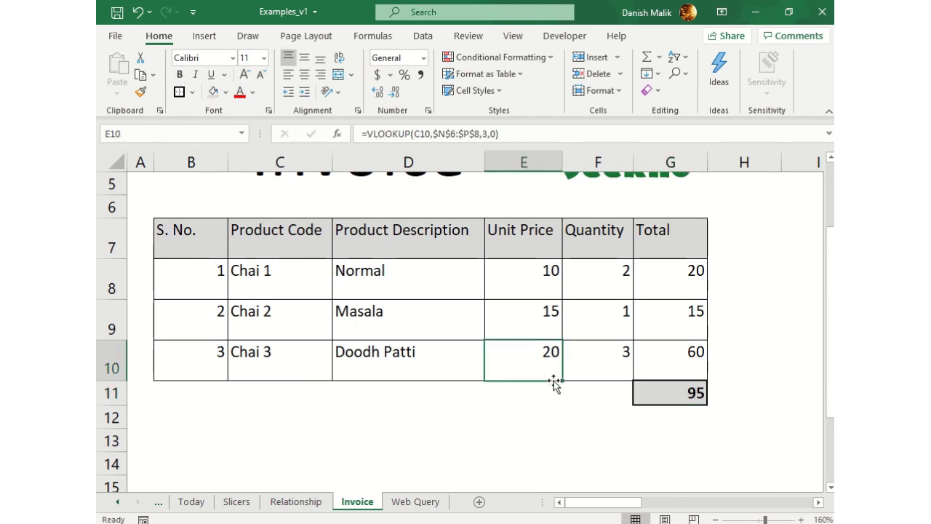
scroll(551, 380, up, 1)
click(641, 337)
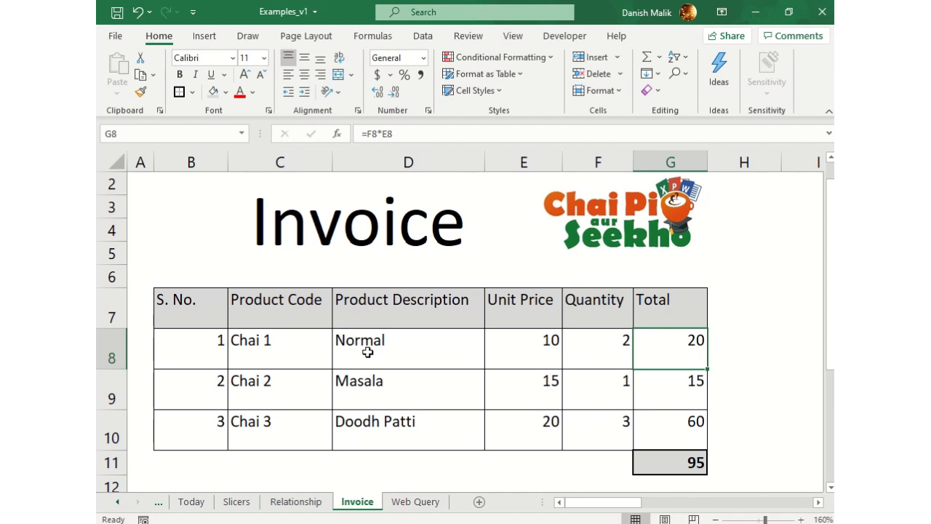
click(618, 234)
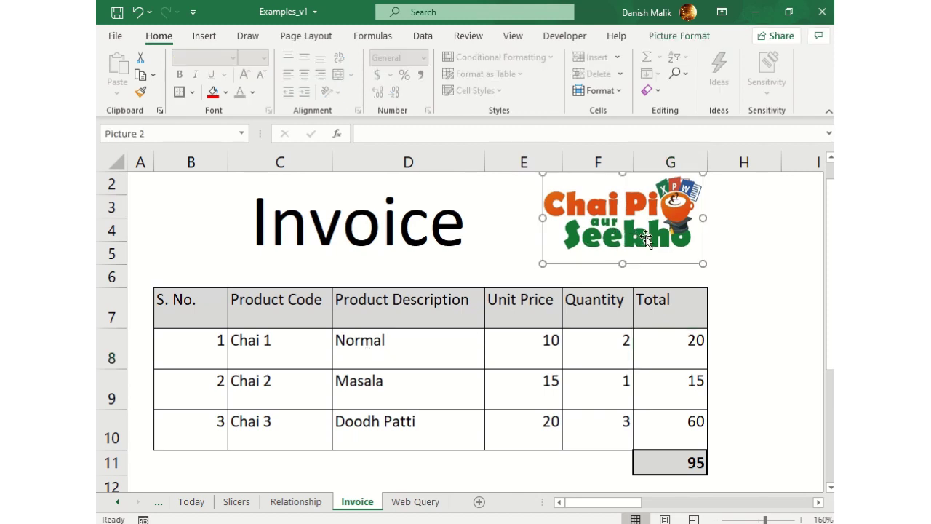
click(433, 246)
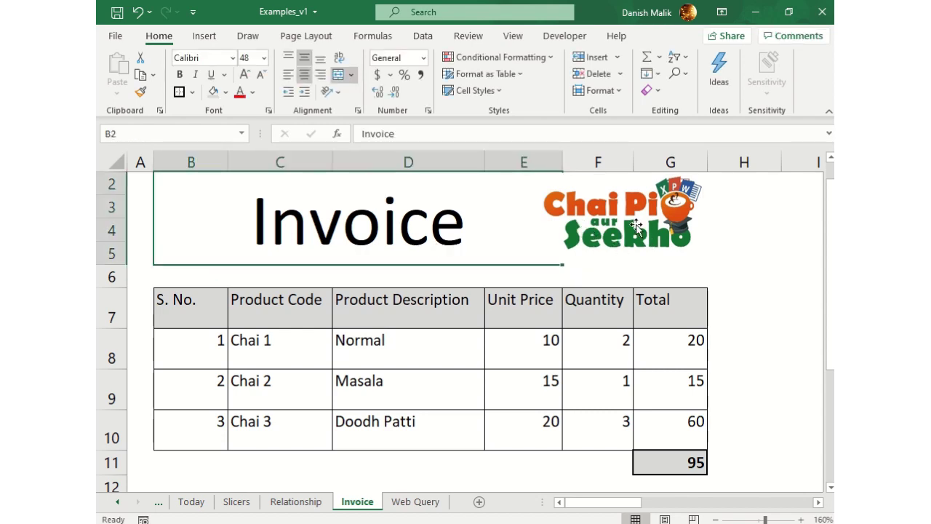
click(281, 353)
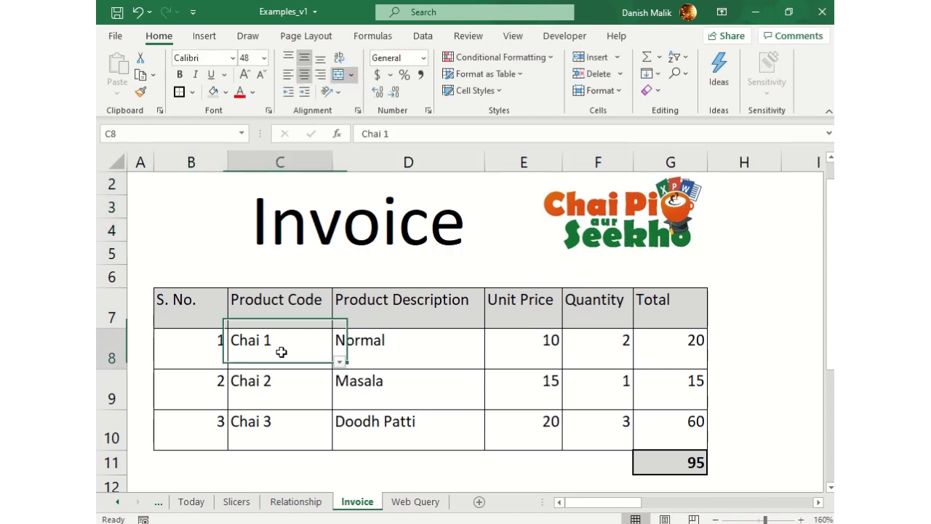
click(339, 362)
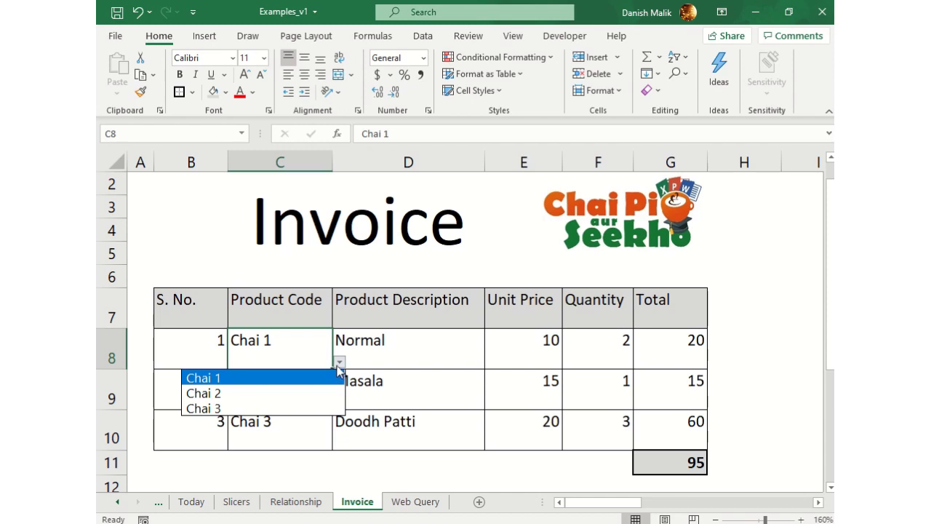
click(348, 354)
click(436, 346)
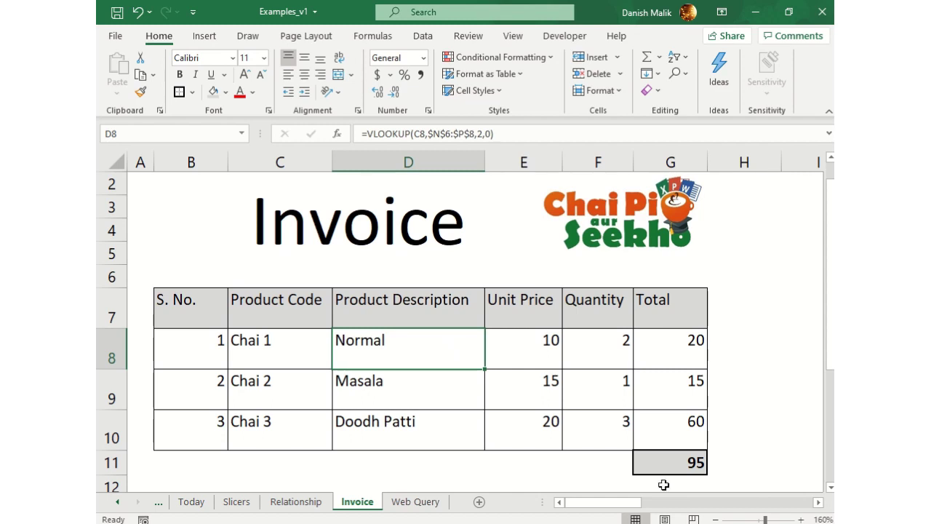
drag(634, 502, 775, 504)
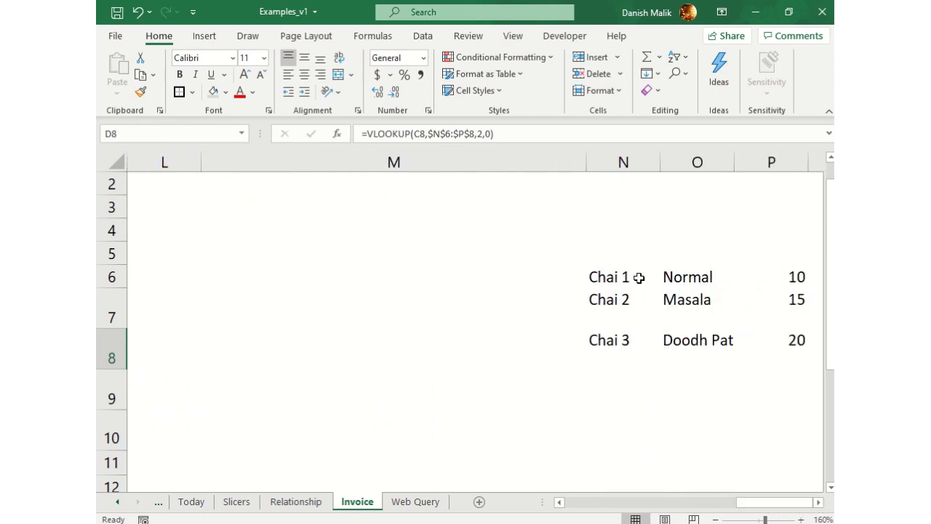
drag(638, 276, 754, 345)
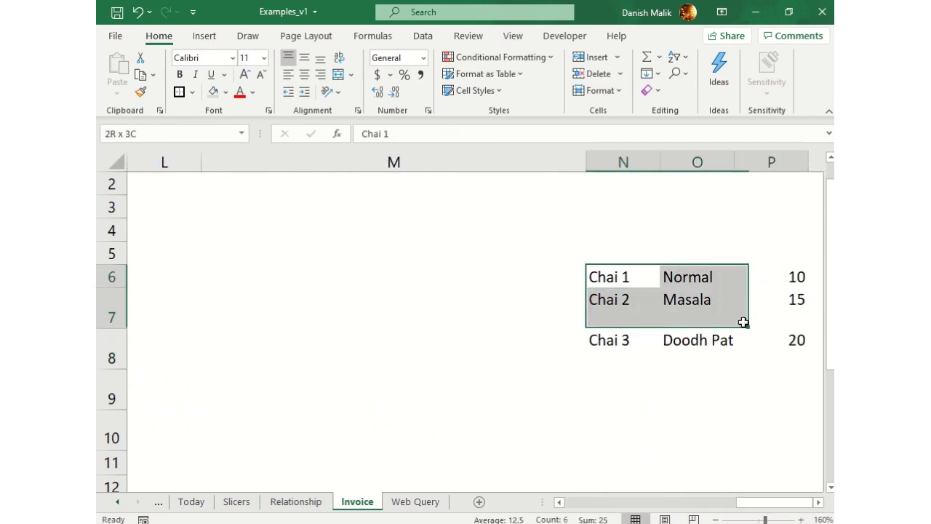
click(691, 277)
click(796, 277)
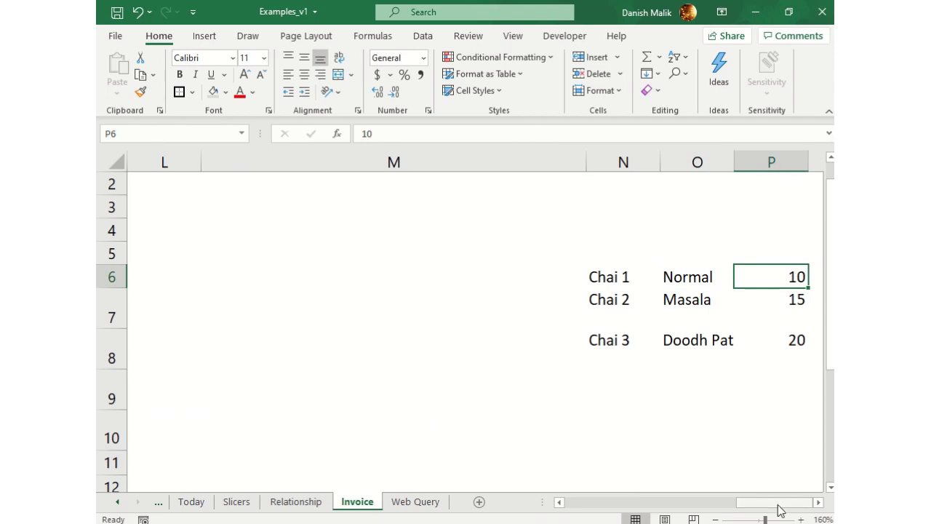
drag(778, 509, 590, 507)
click(441, 341)
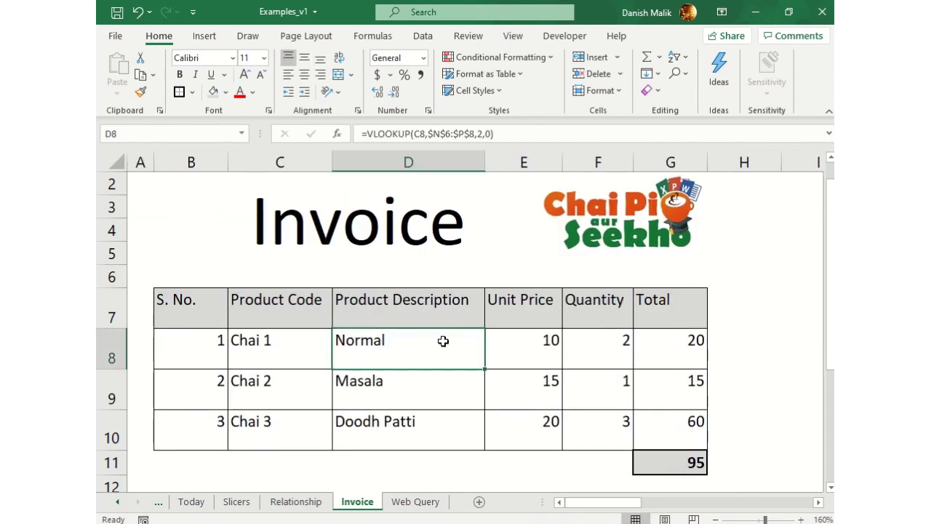
click(280, 347)
click(339, 362)
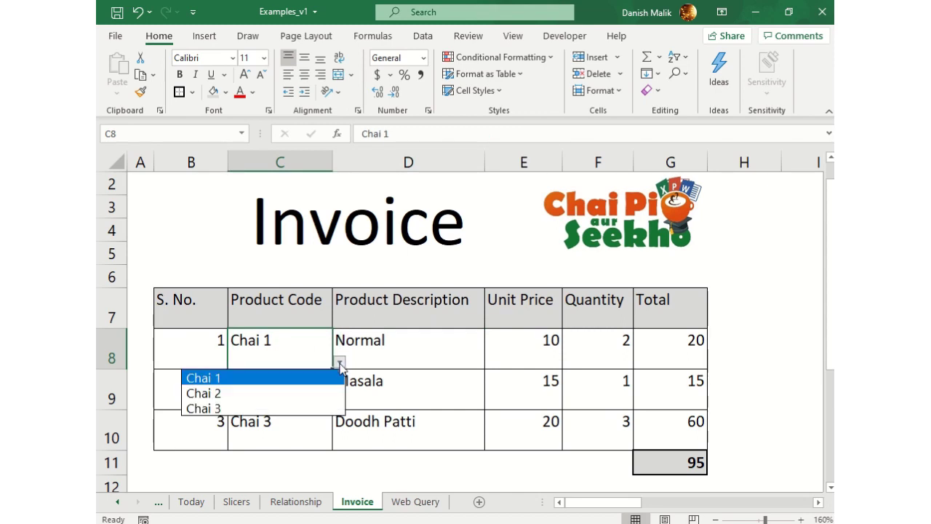
click(312, 393)
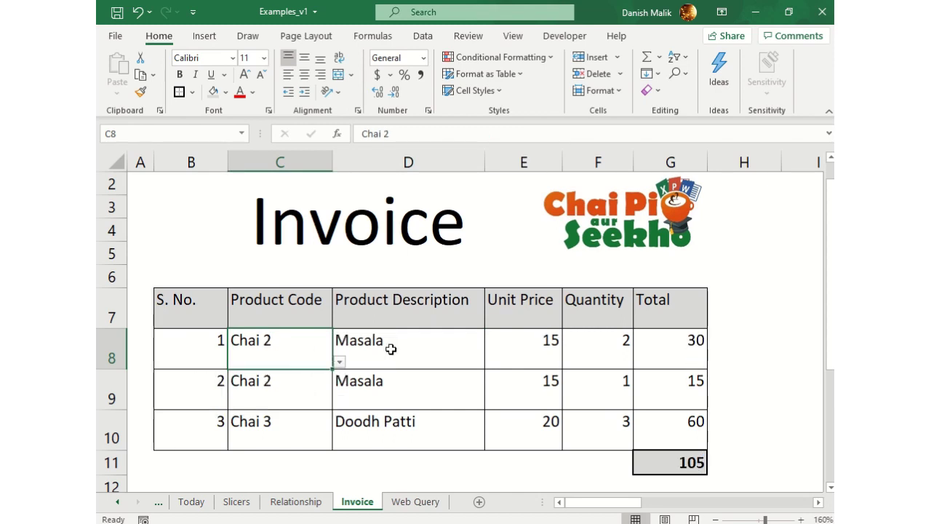
click(339, 361)
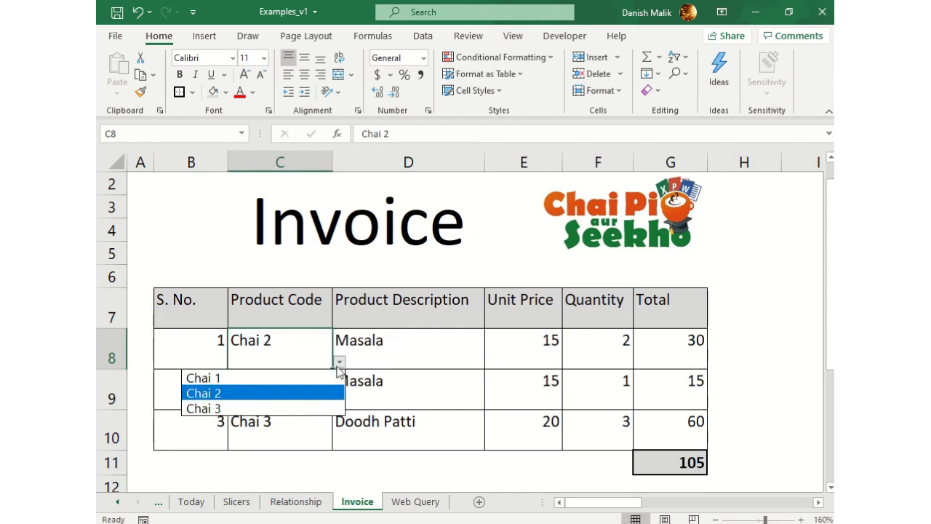
click(326, 379)
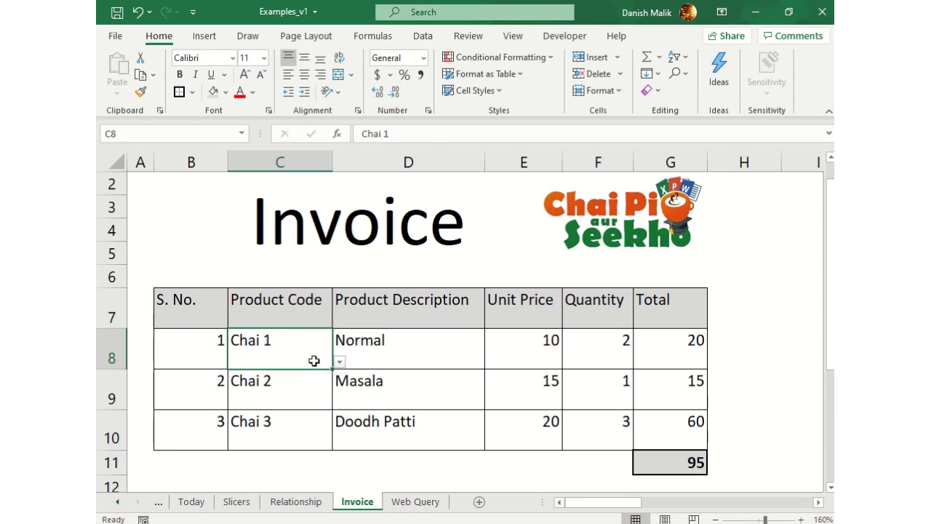
click(361, 353)
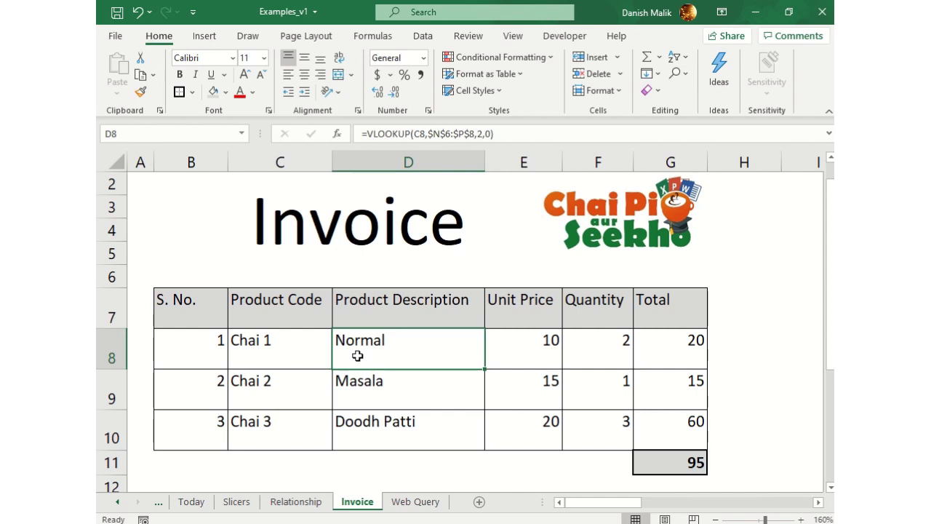
click(288, 364)
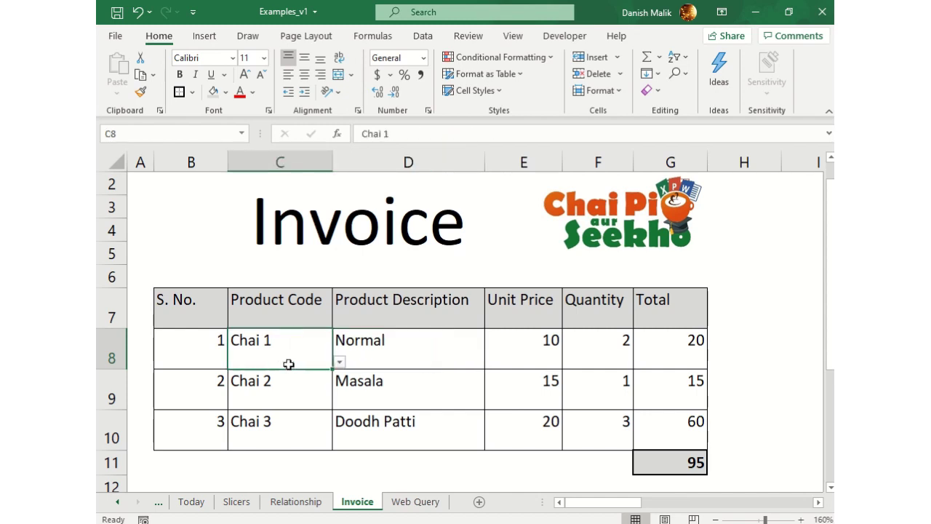